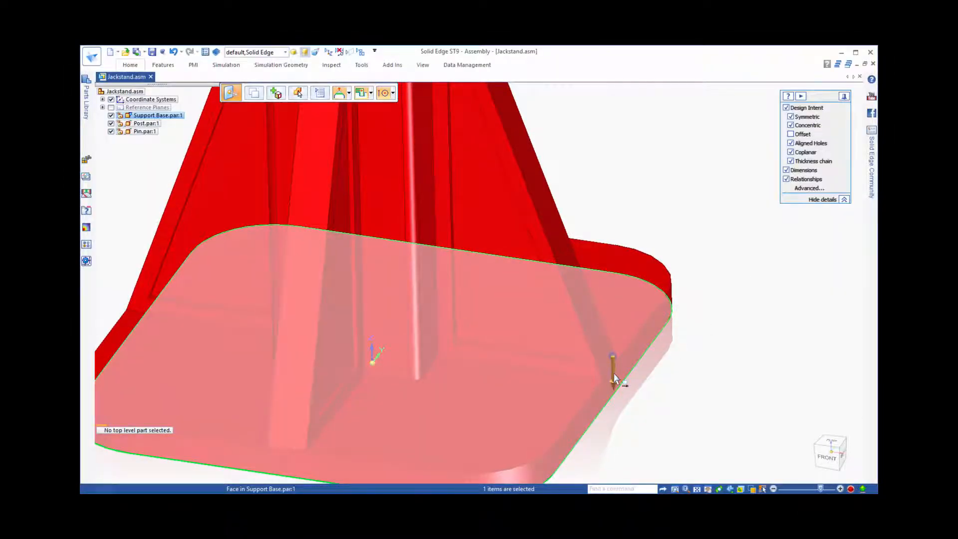
Move the bottom face of the support base's plate upward 15 mm to remove the plate beneath the legs
left_click(615, 378)
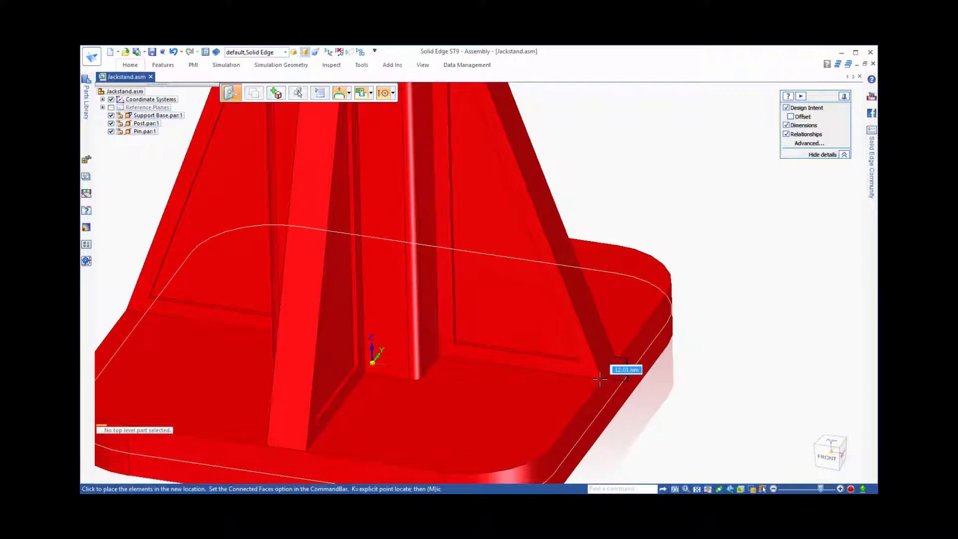
type("15")
key("Return")
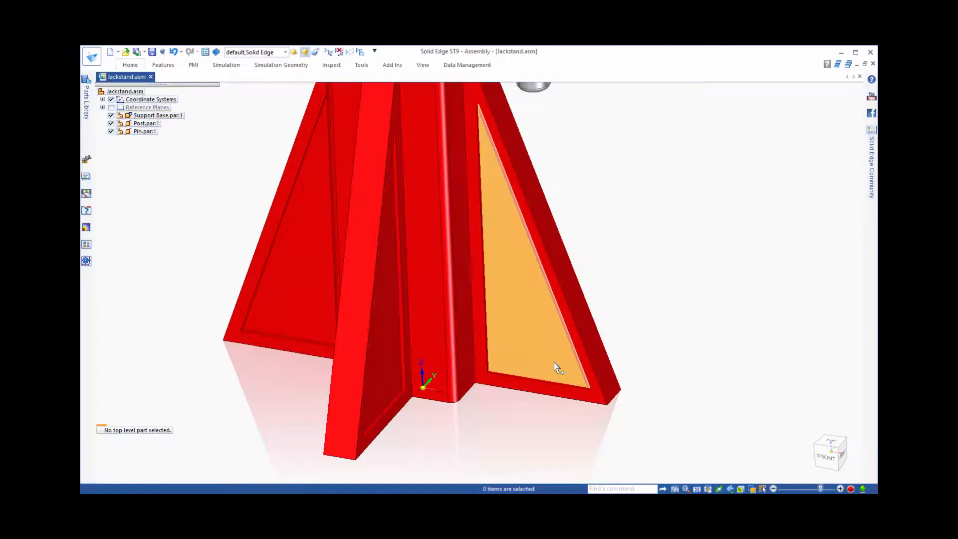
Move the recessed triangular face of the front leg through its thickness, symmetrically, to open the leg pockets into through windows
left_click(557, 368)
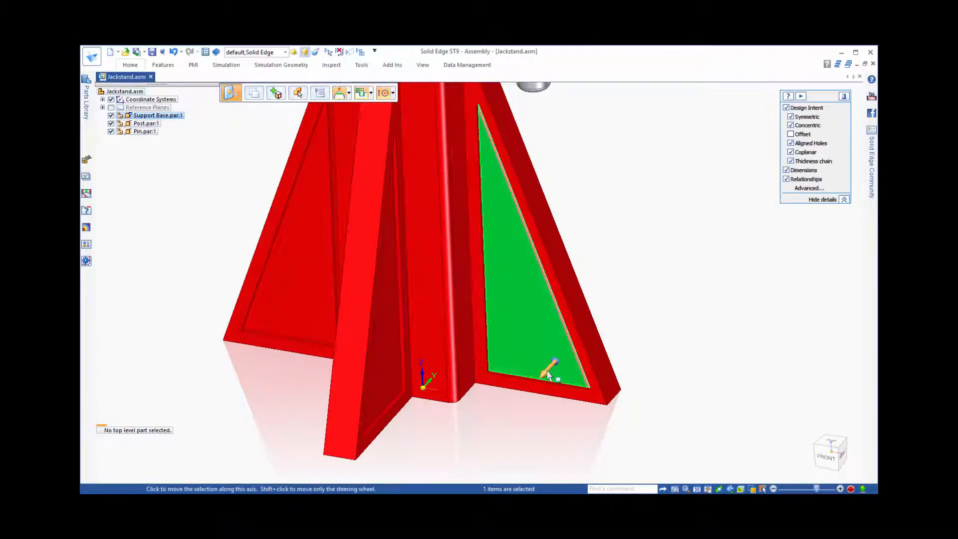
left_click(553, 372)
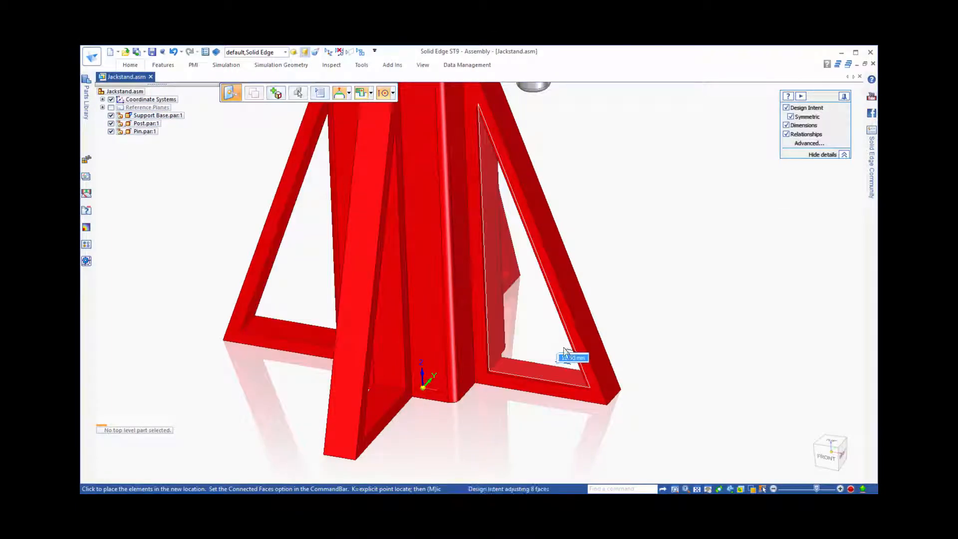
left_click(563, 346)
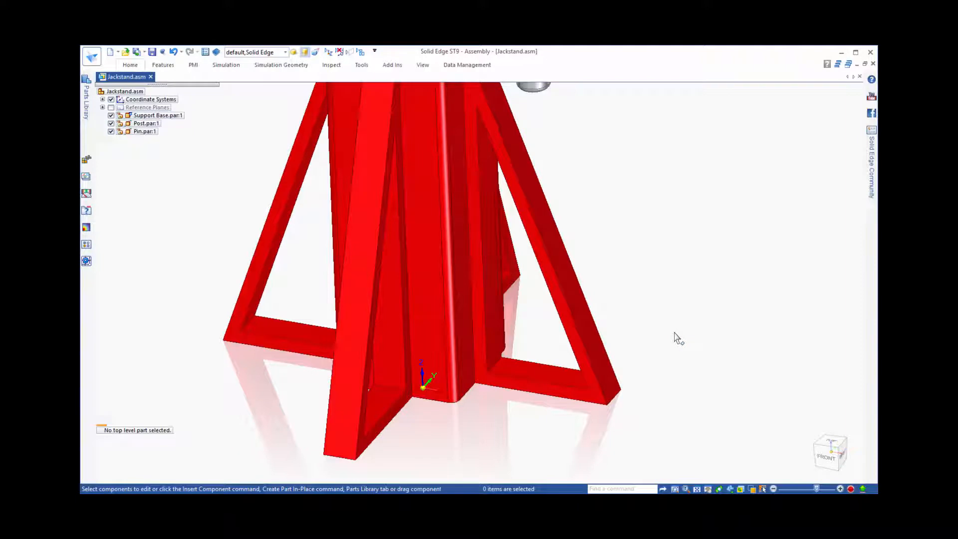
Select the column's vertical corner rounds by equal radius and delete them from the support base
key("space")
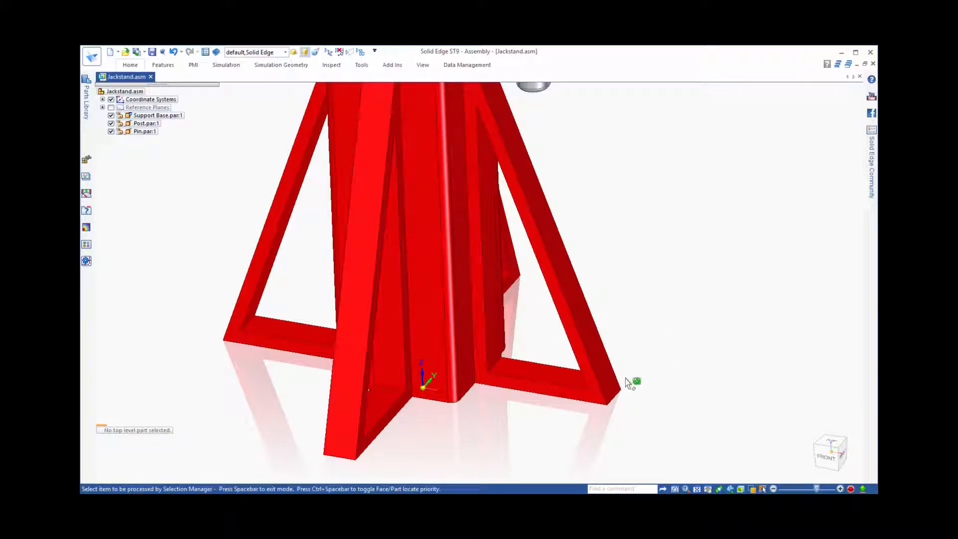
left_click(457, 403)
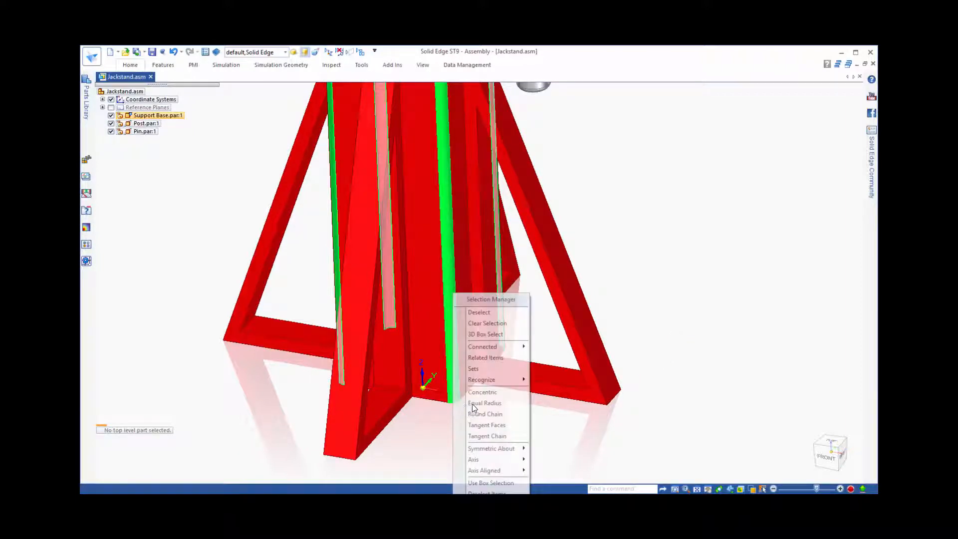
left_click(475, 404)
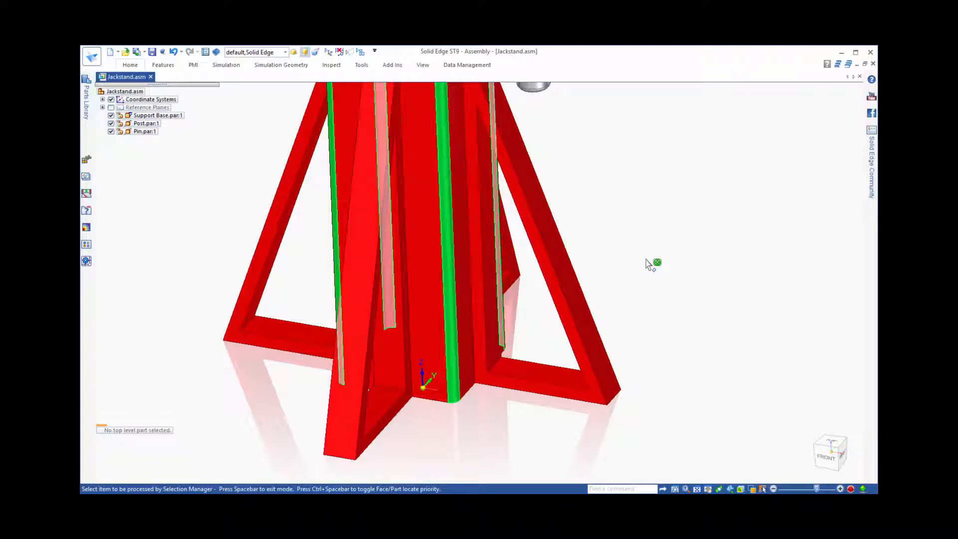
key("space")
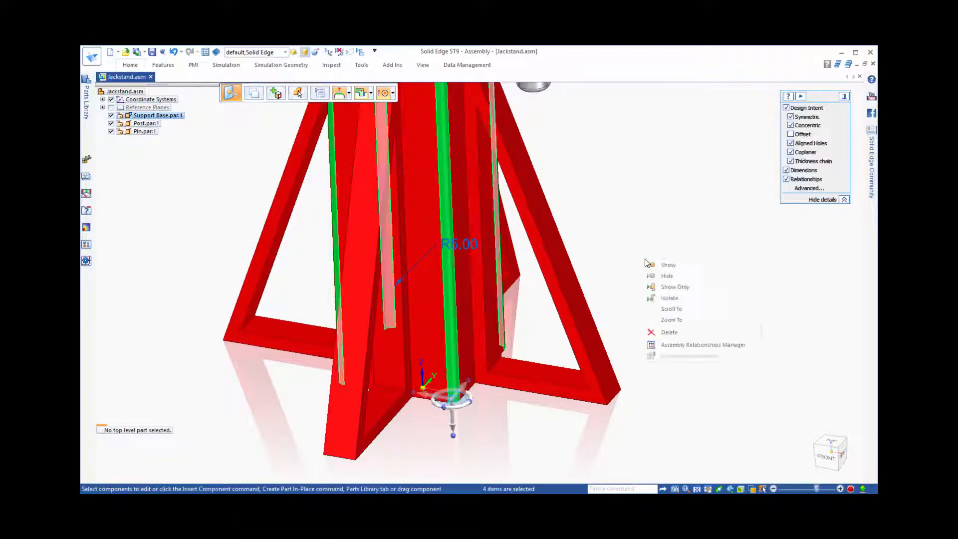
left_click(653, 330)
Move the front leg's side face outward to the column's corner edge, widening the legs symmetrically
key("ctrl+z")
scroll(549, 429, "up", 5)
scroll(530, 394, "up", 2)
left_click(525, 338)
left_click(521, 341)
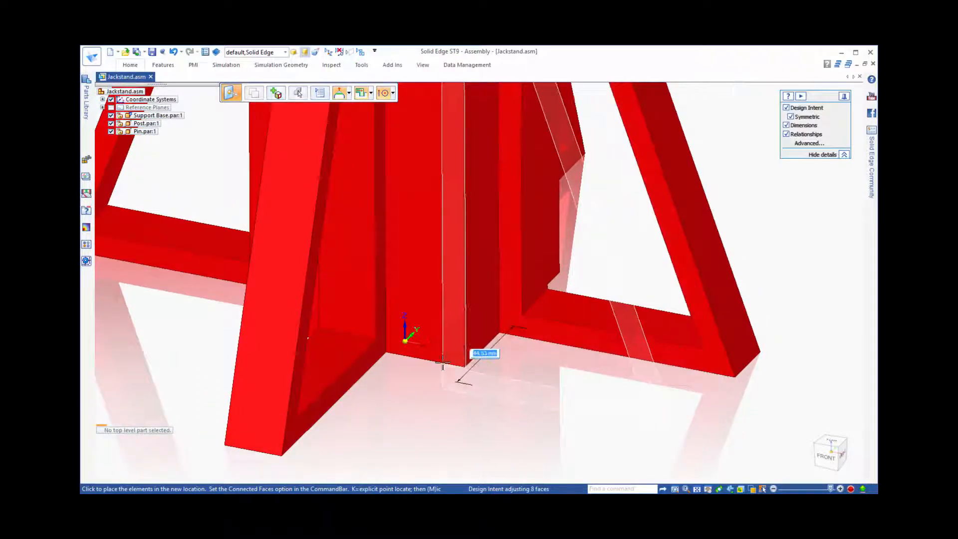
left_click(467, 368)
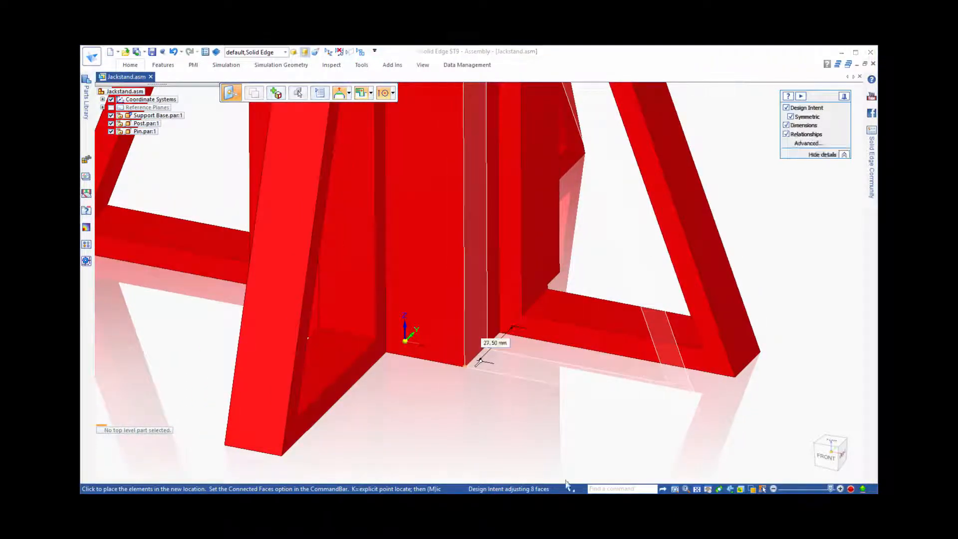
key("ctrl+z")
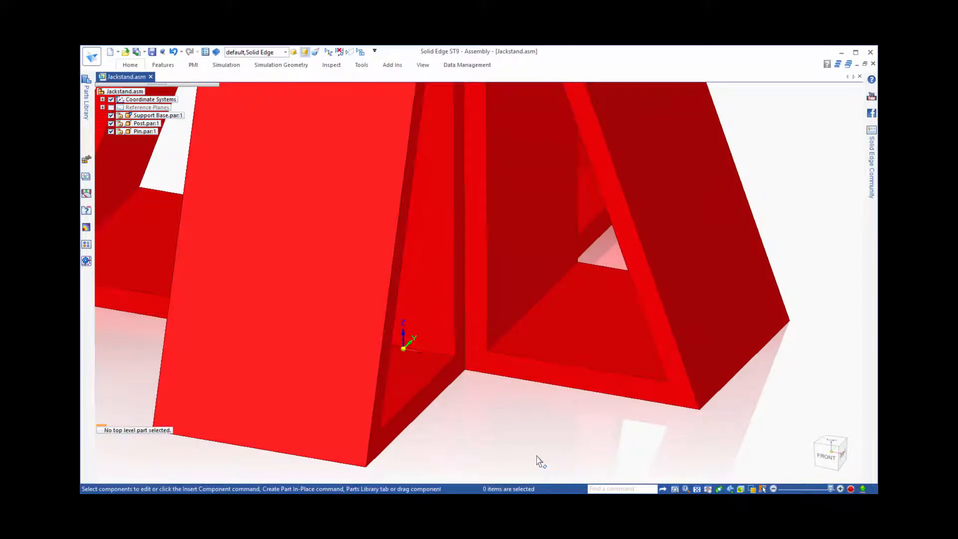
scroll(505, 370, "down", 3)
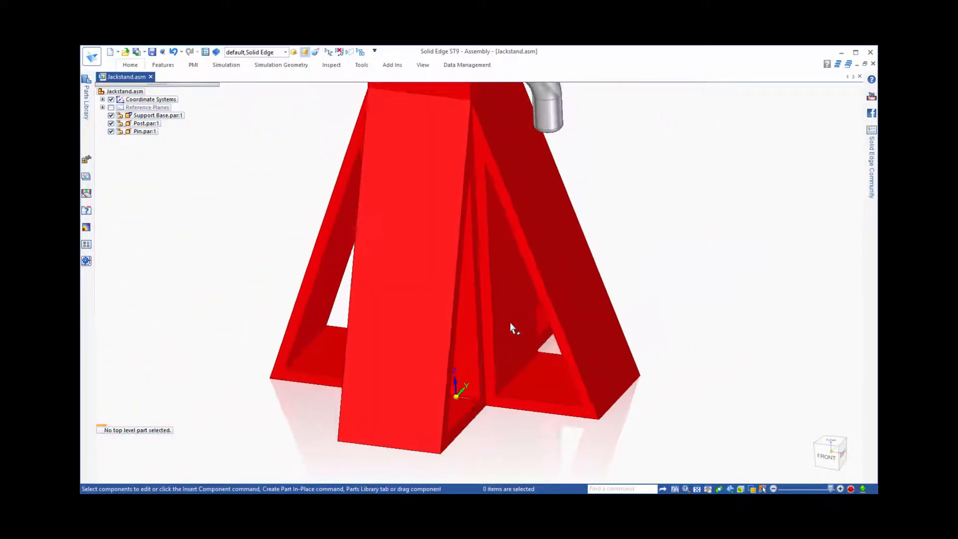
Move the column's side face visible through the leg window inward to clear the lower column from between the legs
left_click(517, 334)
left_click(517, 334)
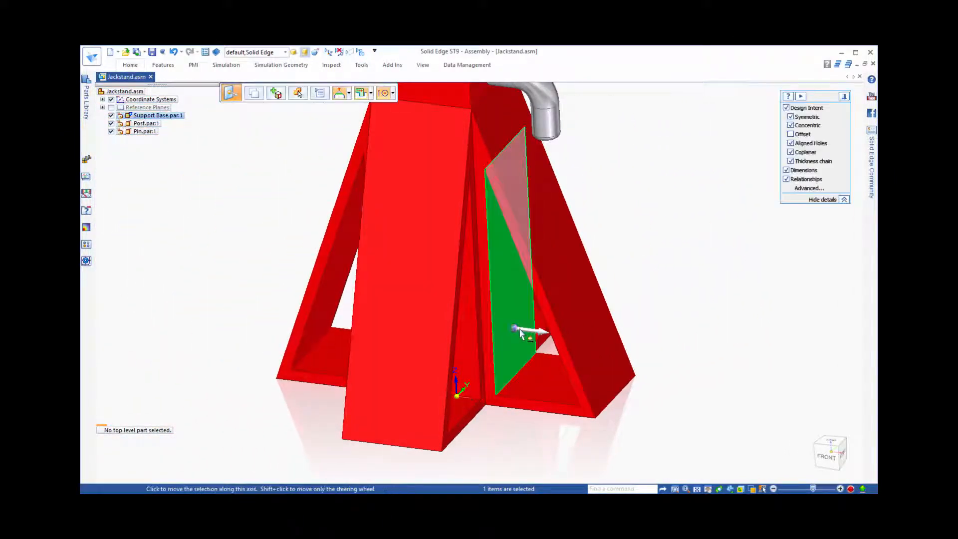
left_click(521, 332)
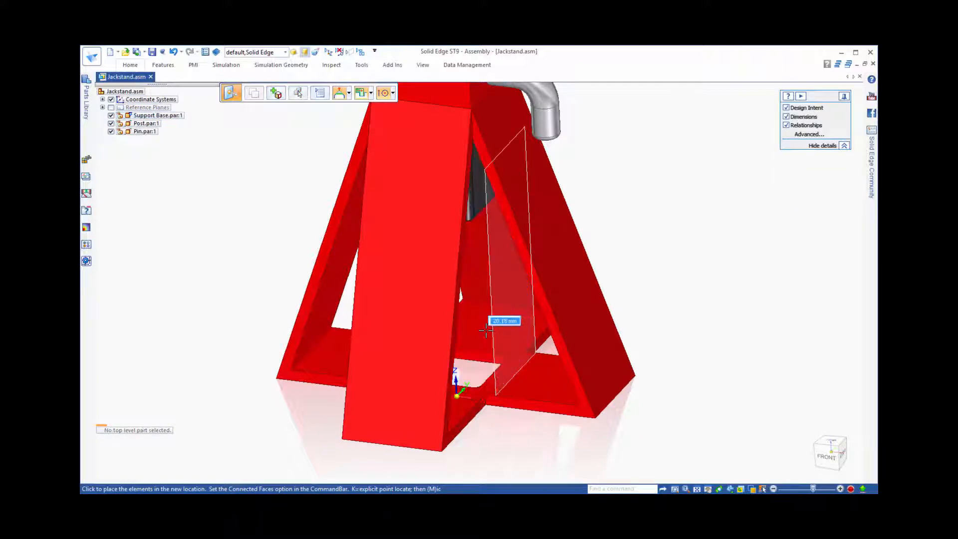
key("Escape")
Rotate the front leg's side face outward about its top corner until the legs merge into a solid pyramid
left_click(508, 411)
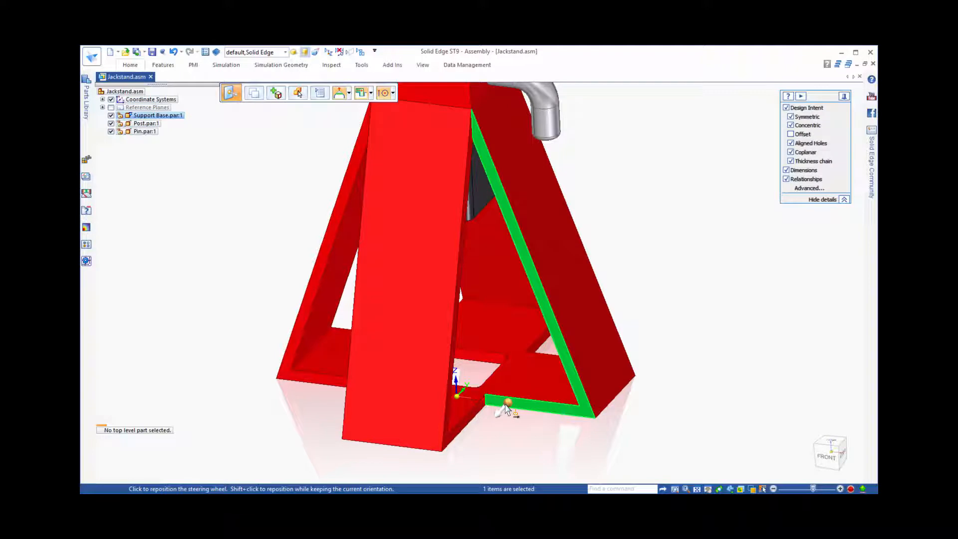
left_click_drag(508, 408, 473, 115)
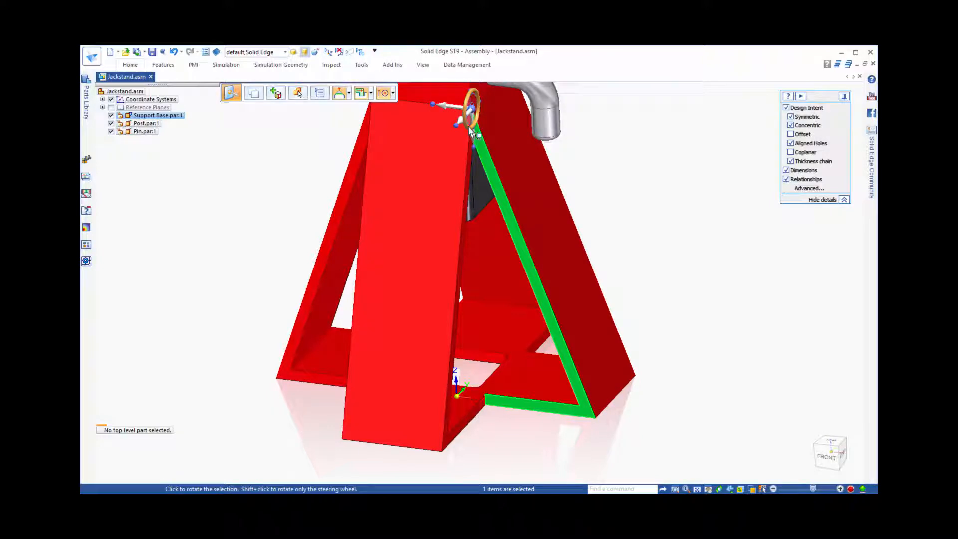
left_click(470, 132)
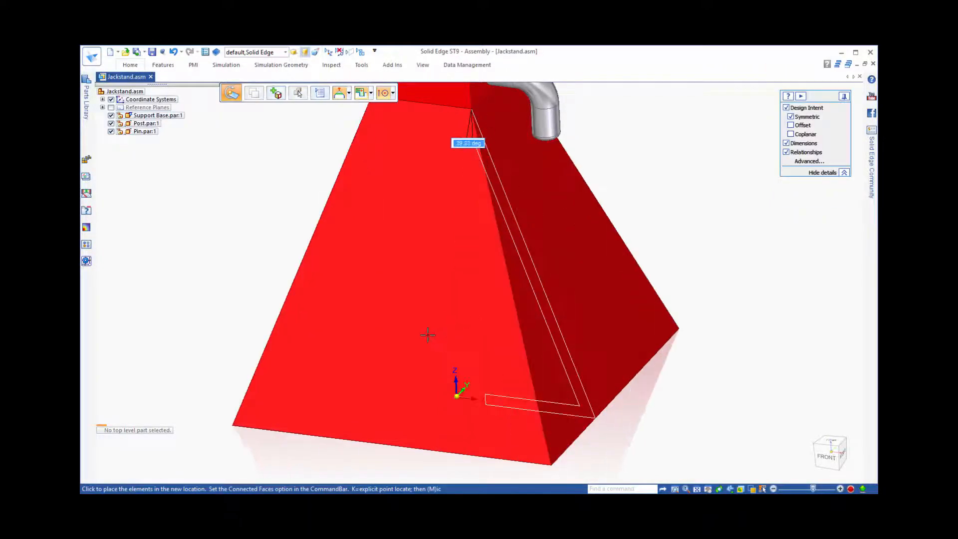
key("Escape")
key("Escape")
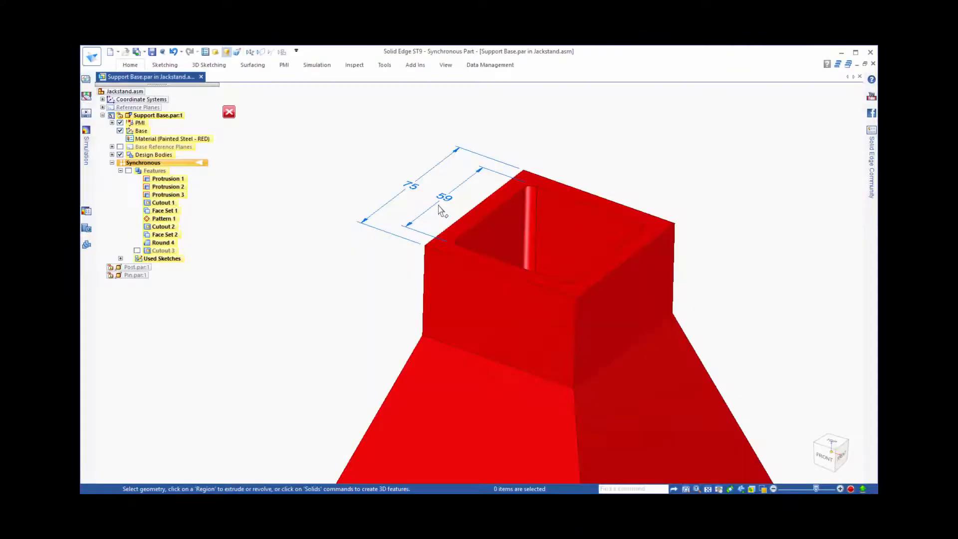
Set the radius of the square top opening's inner corner rounds to 59/2 mm, making the opening circular
left_click(532, 204)
left_click(504, 231)
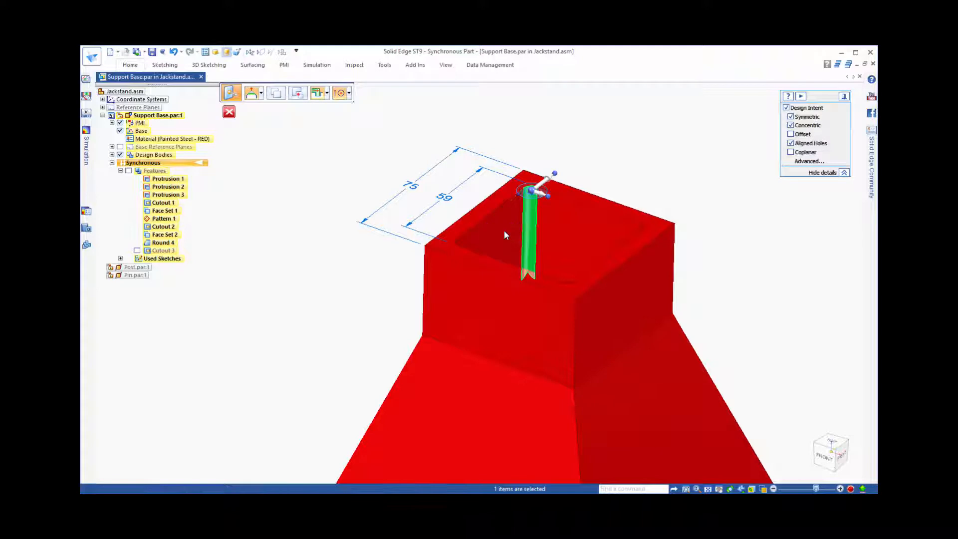
type("9")
type("/2")
key("Return")
left_click(519, 222)
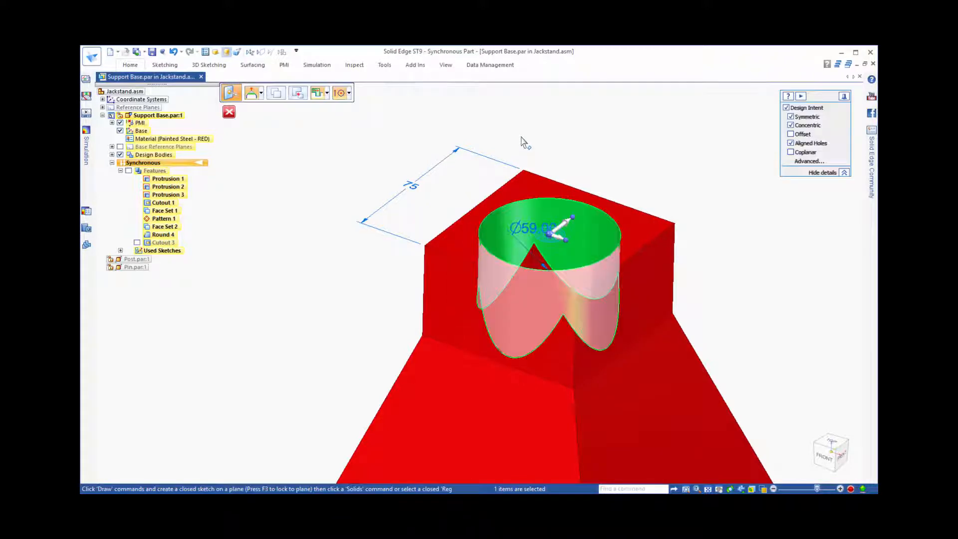
left_click(523, 140)
Round the four outer vertical edges of the top collar with a 37.50 mm radius
right_click(394, 141)
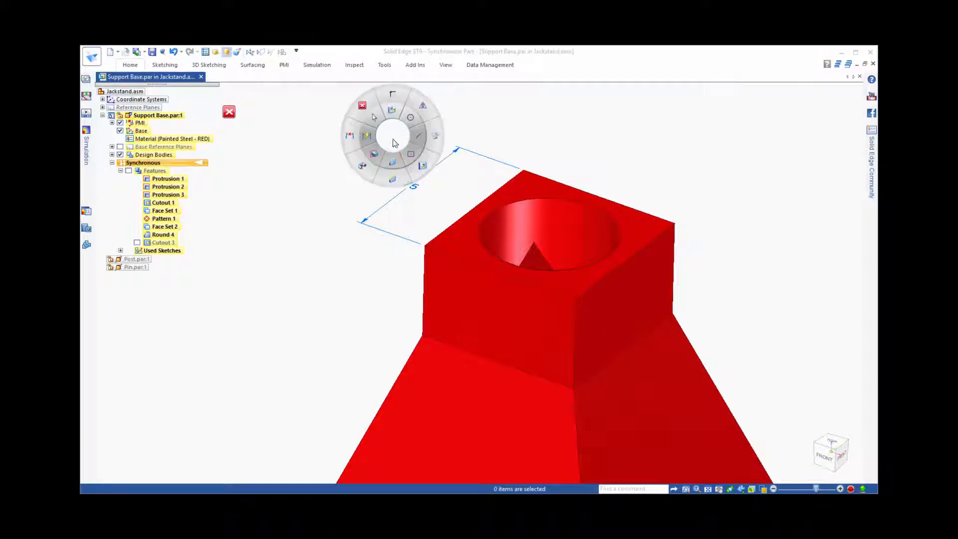
left_click(394, 160)
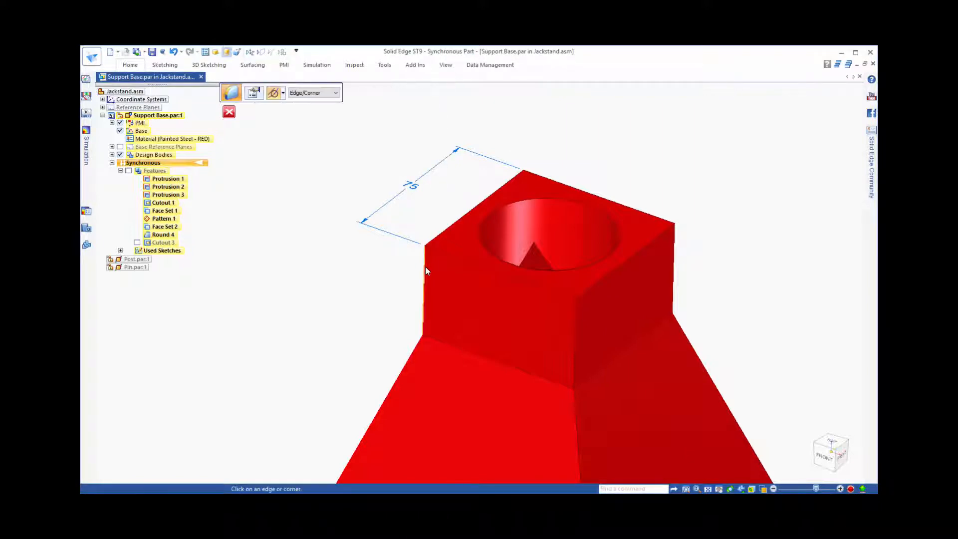
key("Return")
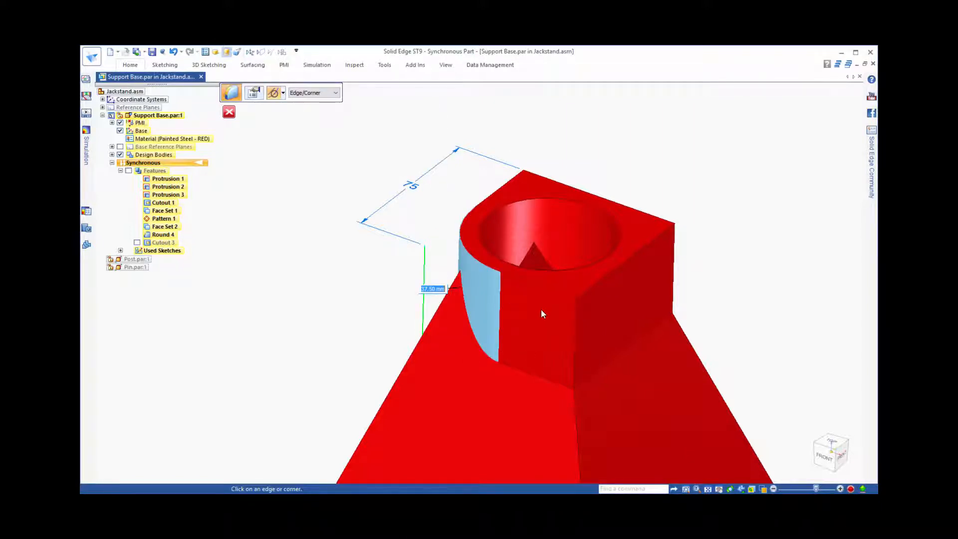
left_click(576, 315)
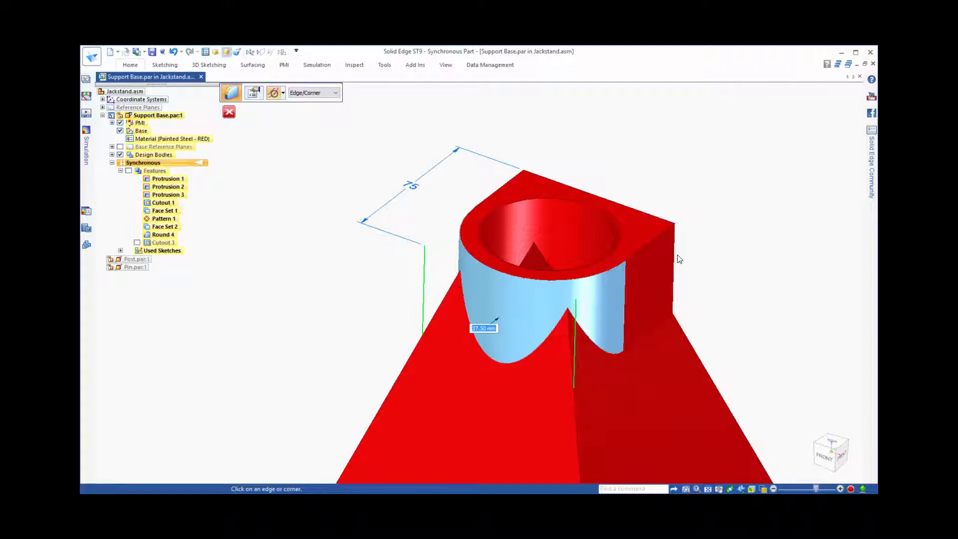
left_click(674, 260)
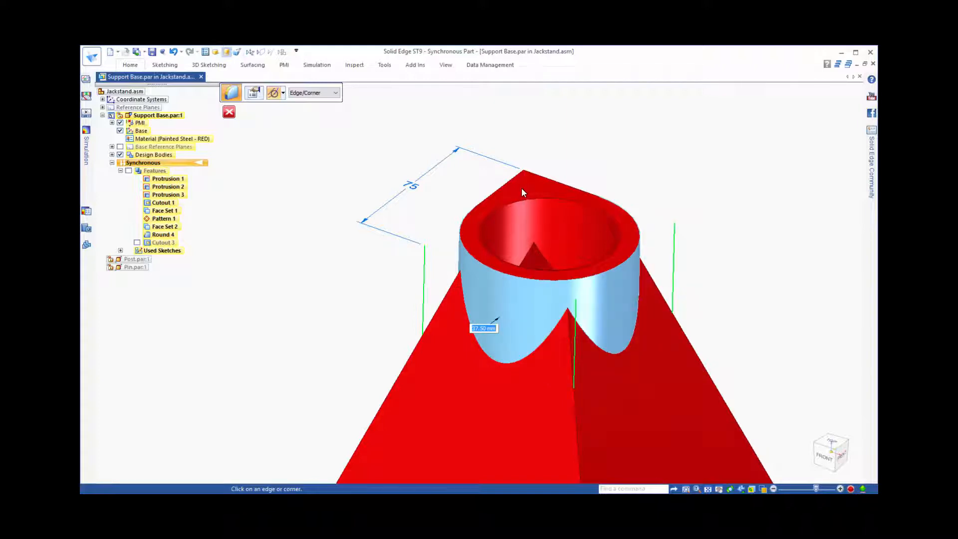
left_click(521, 187)
right_click(593, 148)
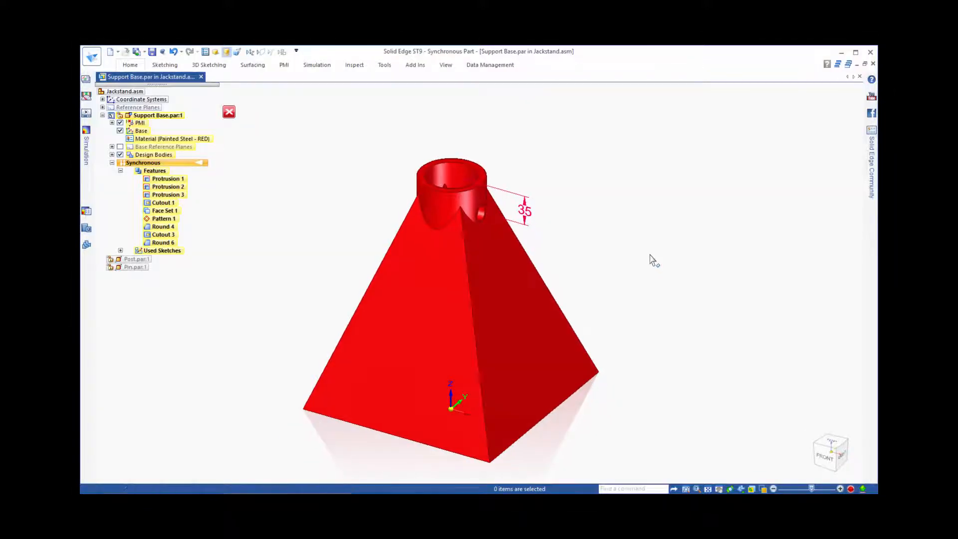
Dimension the support base's overall height from the collar's top rim to the bottom edge of the pyramid
right_click(649, 256)
left_click(626, 255)
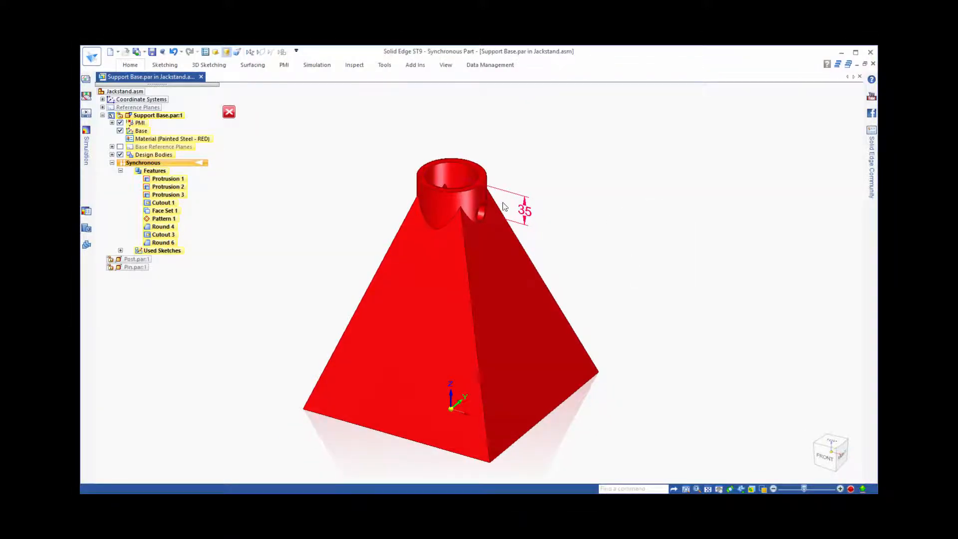
left_click(470, 187)
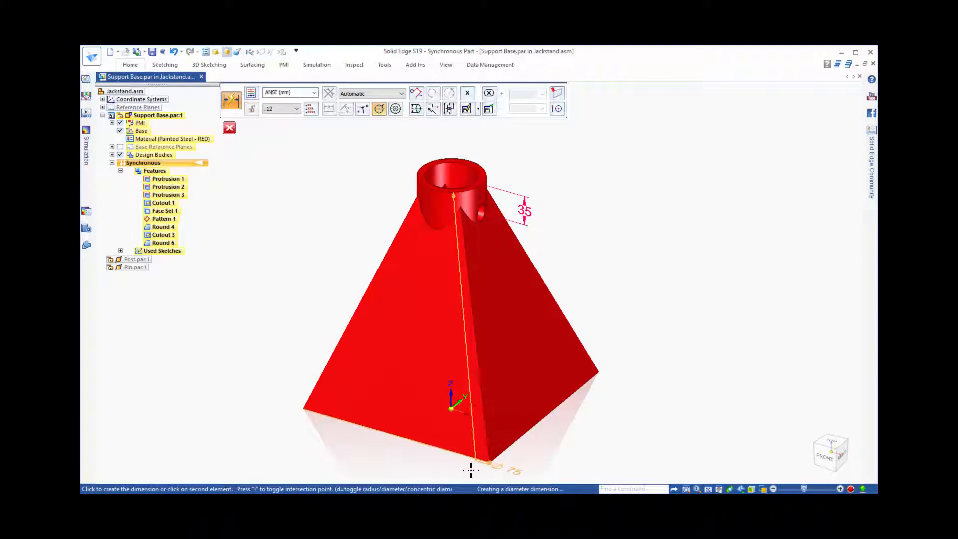
left_click(472, 456)
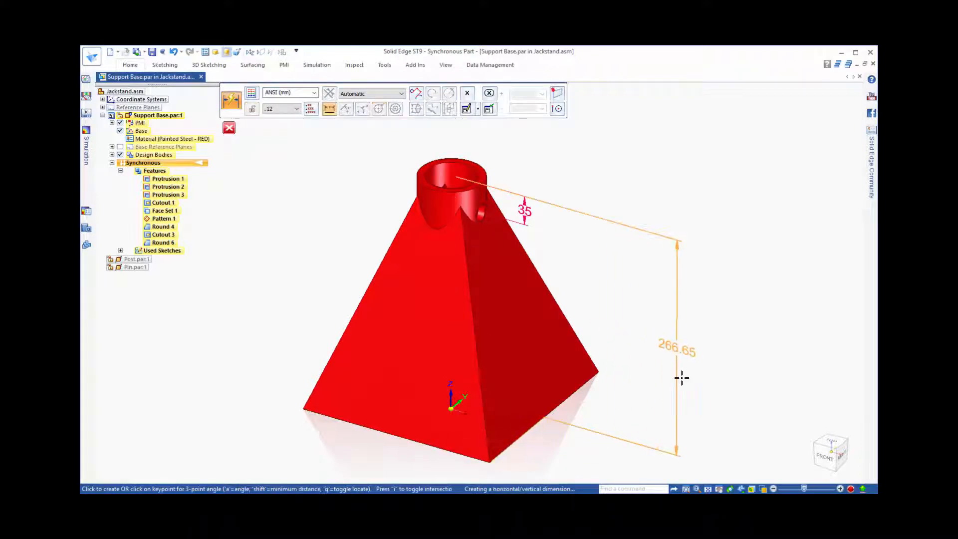
left_click(670, 344)
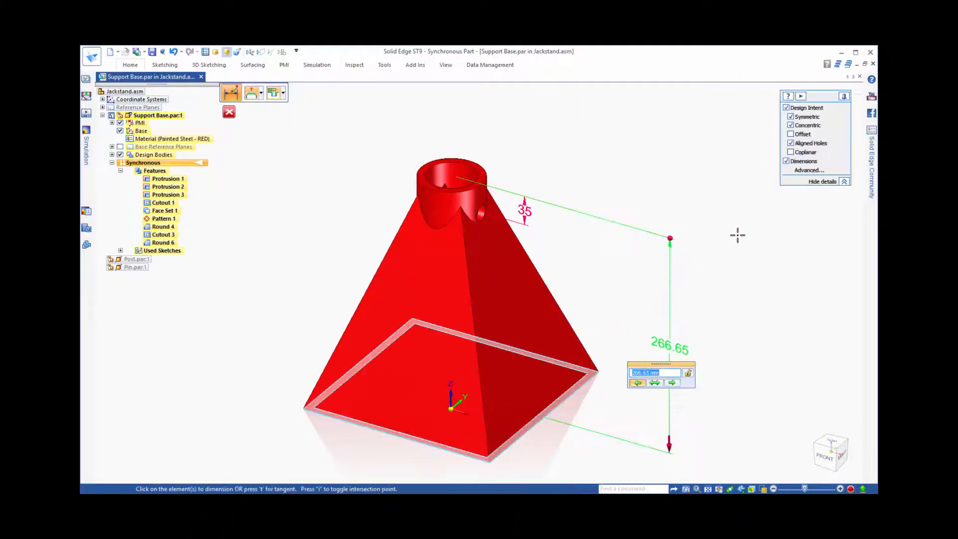
Set the overall height to 350 mm with the collar's top face moving, and hide the PMI dimensions
left_click(672, 383)
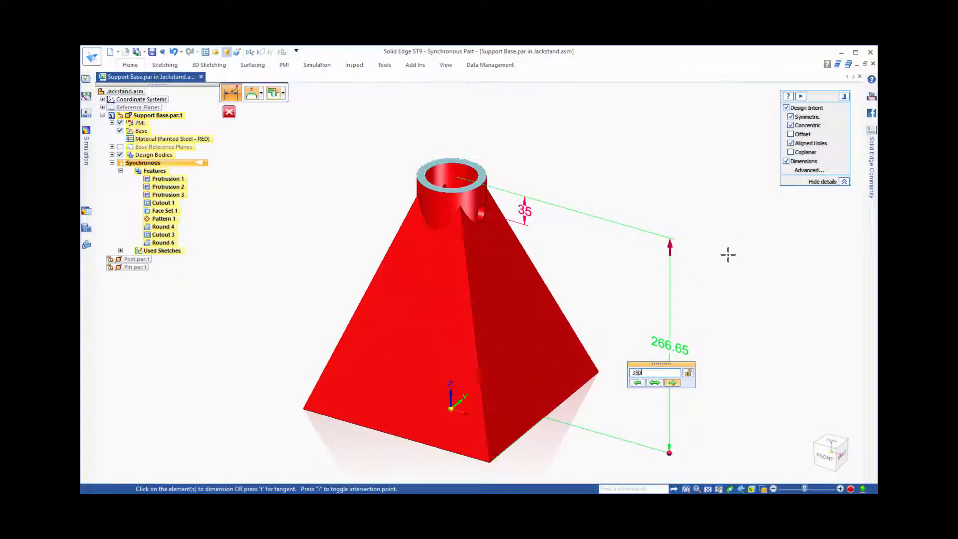
key("Return")
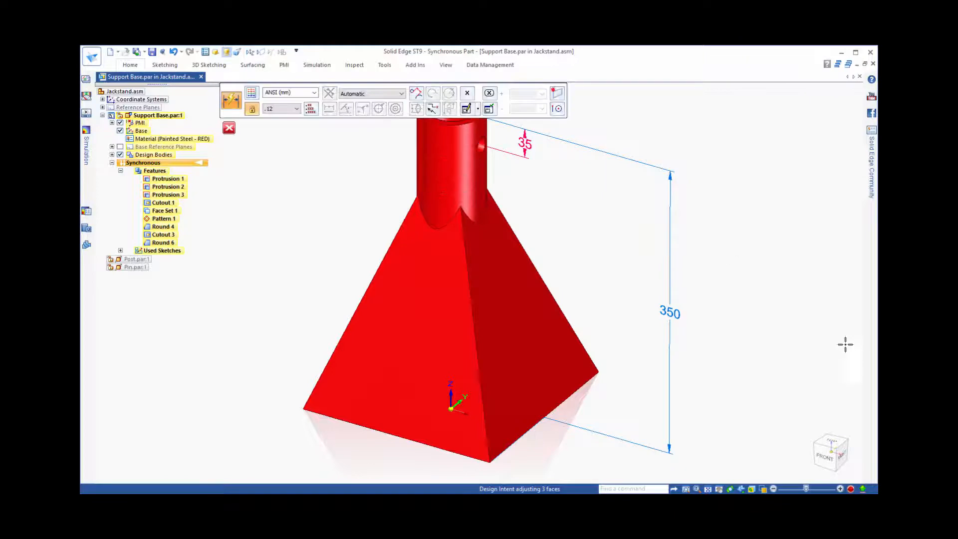
key("Escape")
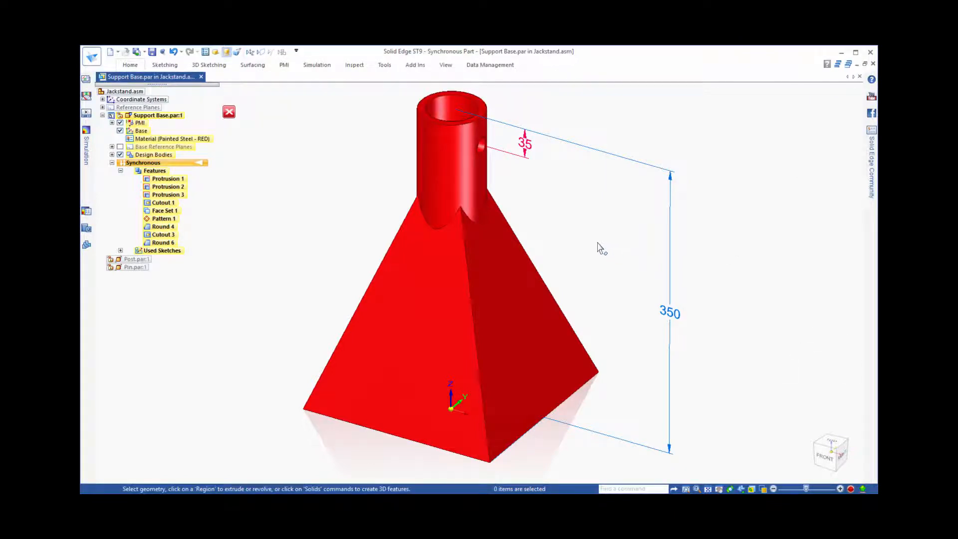
left_click(119, 123)
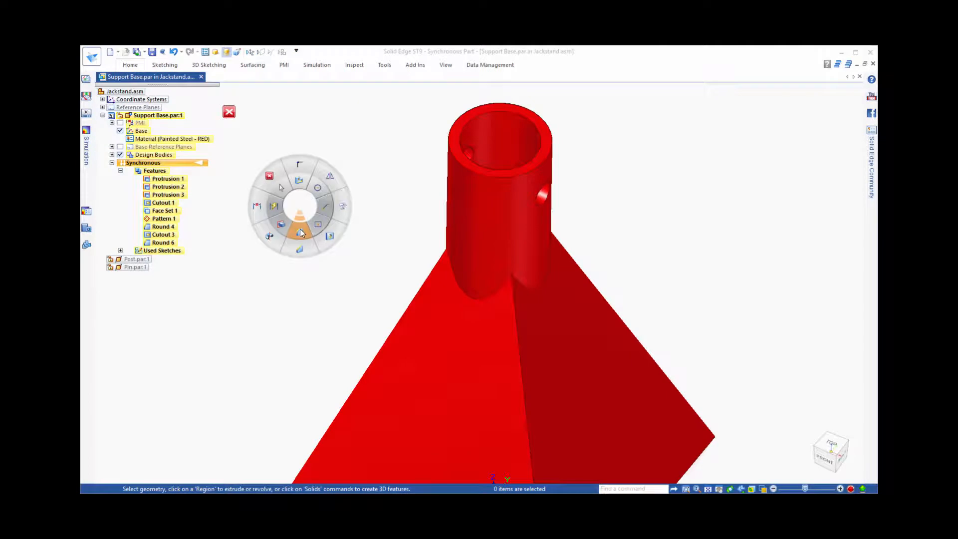
Round the pyramid's four outer slanted edges with a 25 mm radius
left_click(300, 232)
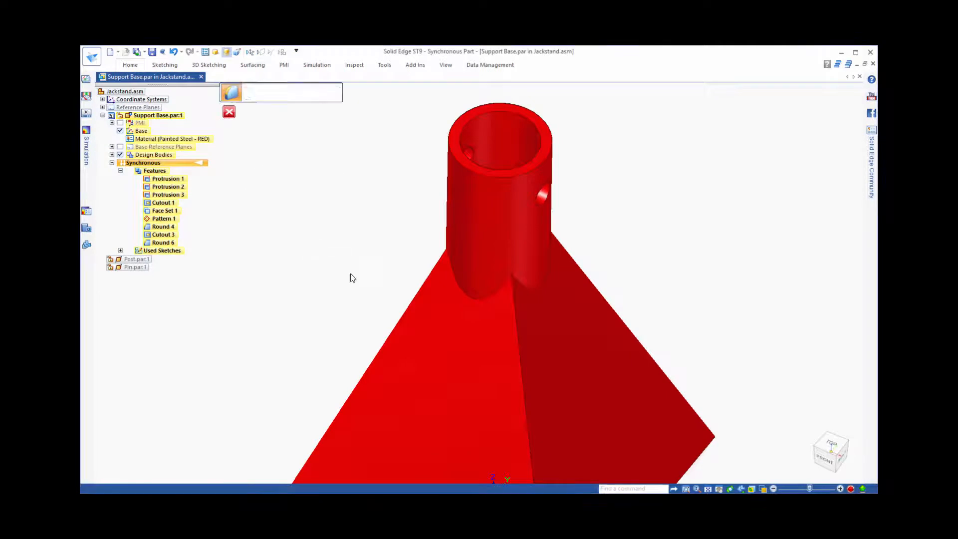
left_click(414, 301)
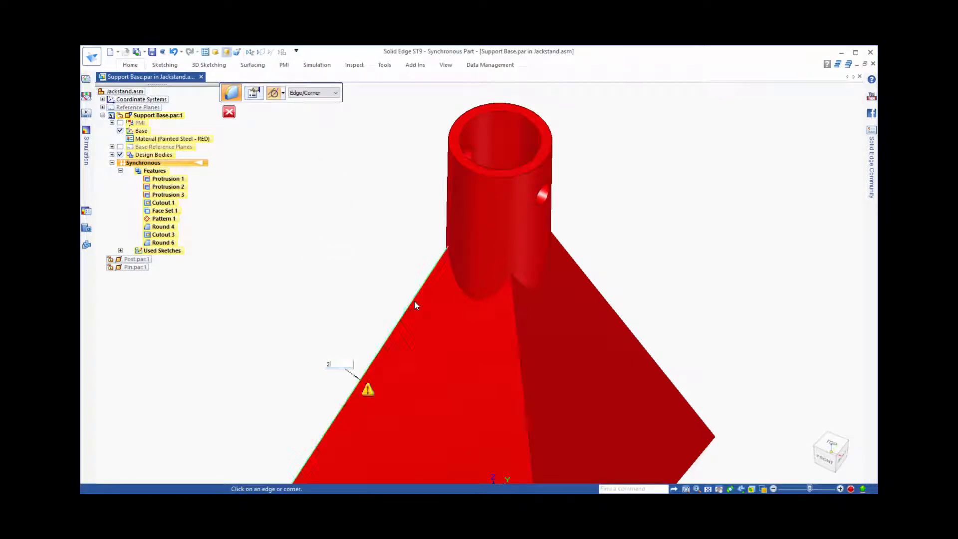
key("Return")
left_click(516, 323)
key("ctrl+t")
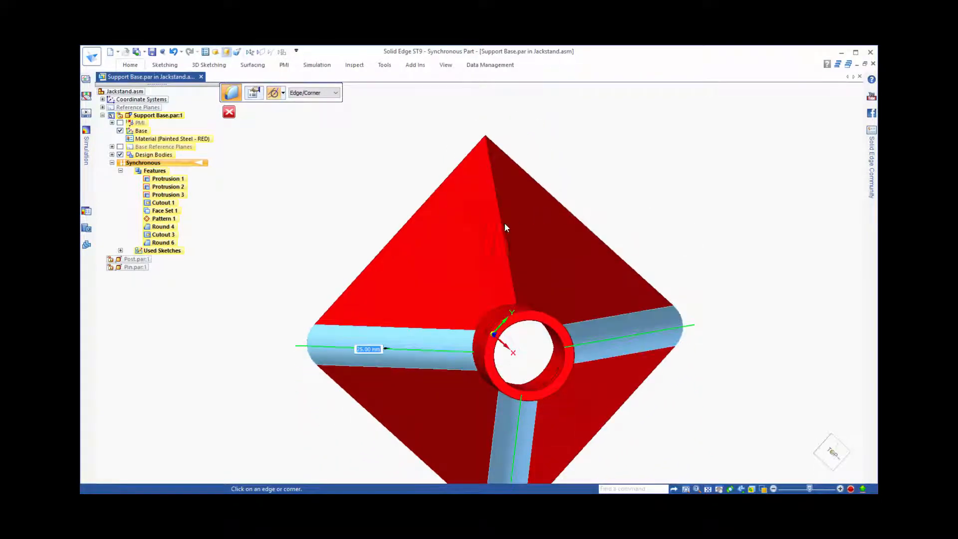
left_click(502, 225)
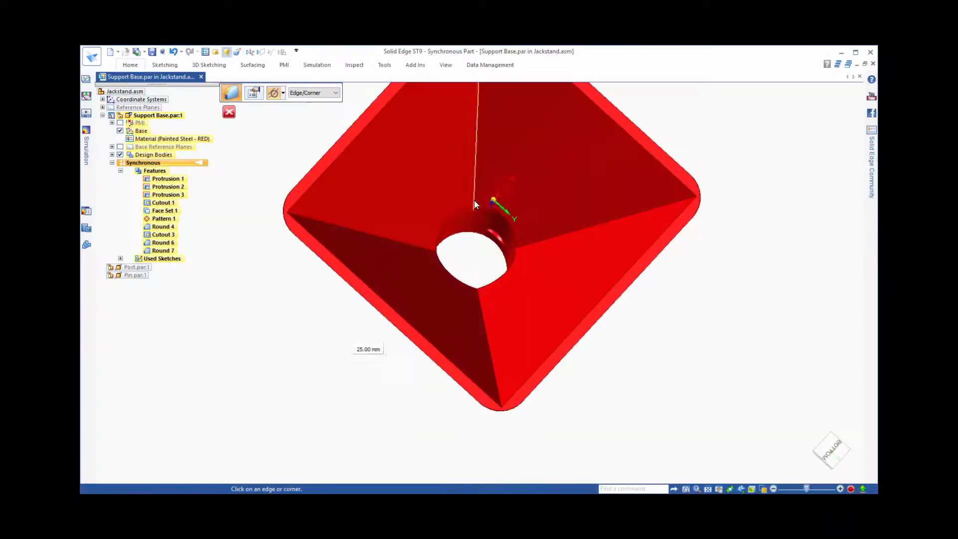
Round the pyramid's four inner slanted edges with a 15 mm radius
left_click(474, 200)
type("1")
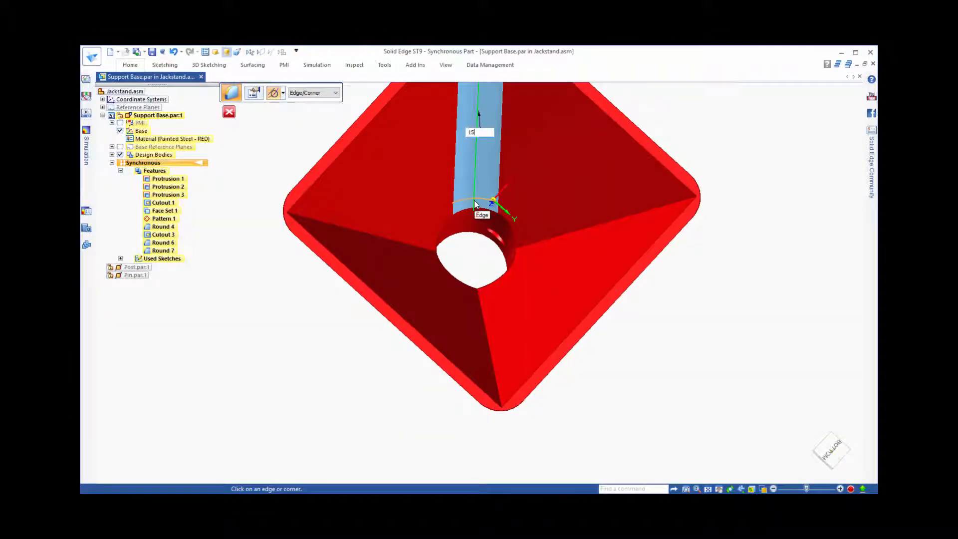
type("5")
key("Return")
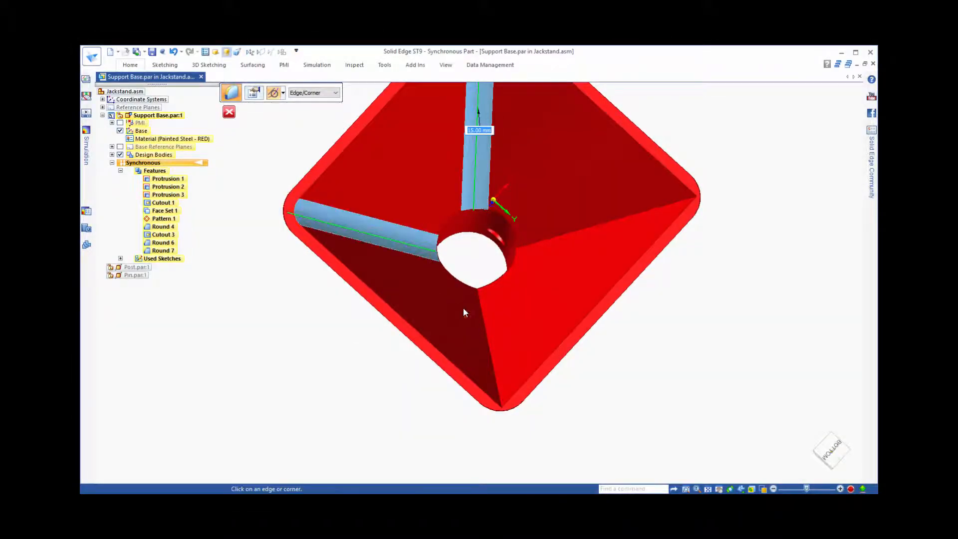
left_click(483, 318)
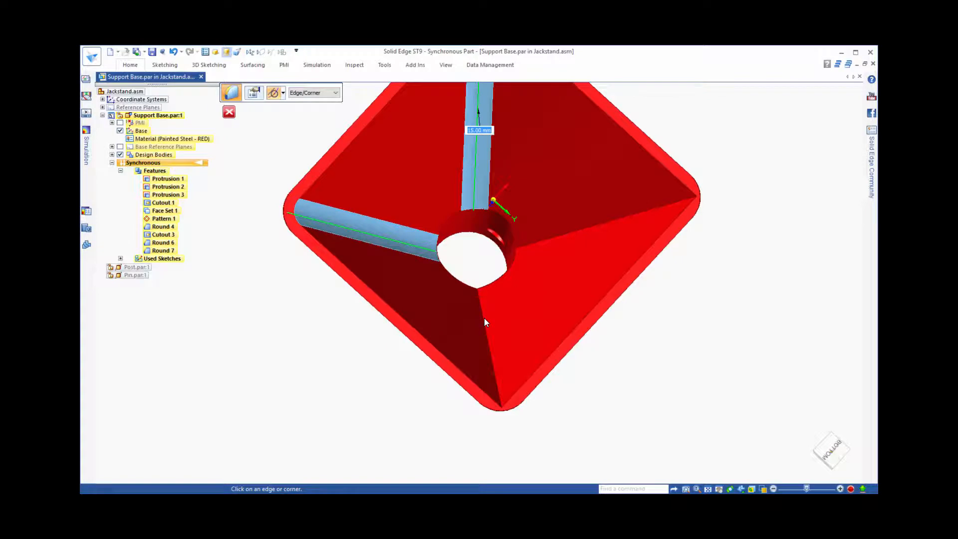
left_click(609, 220)
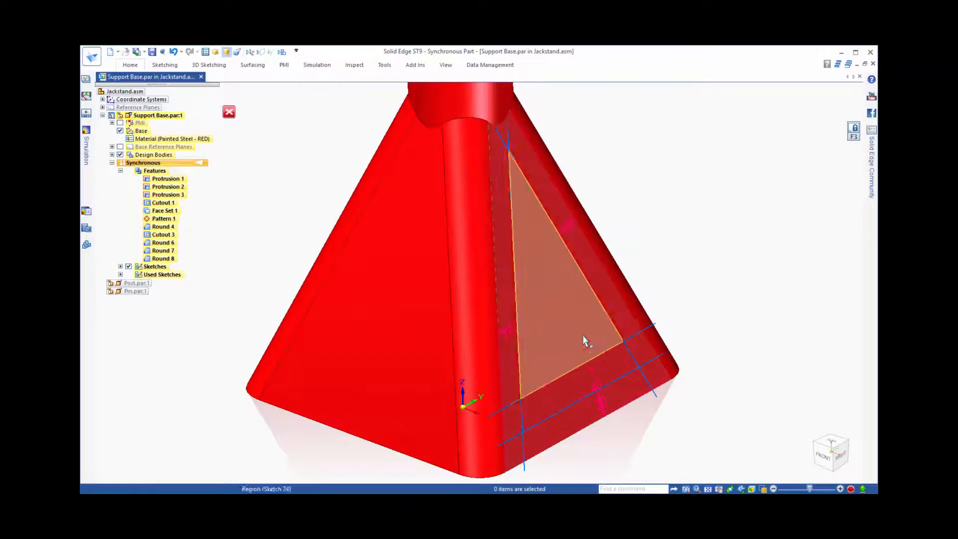
Cut the sketched triangular and bottom-edge regions through one side wall of the pyramid and round the cutout's corners with a 15 mm radius
left_click(583, 336)
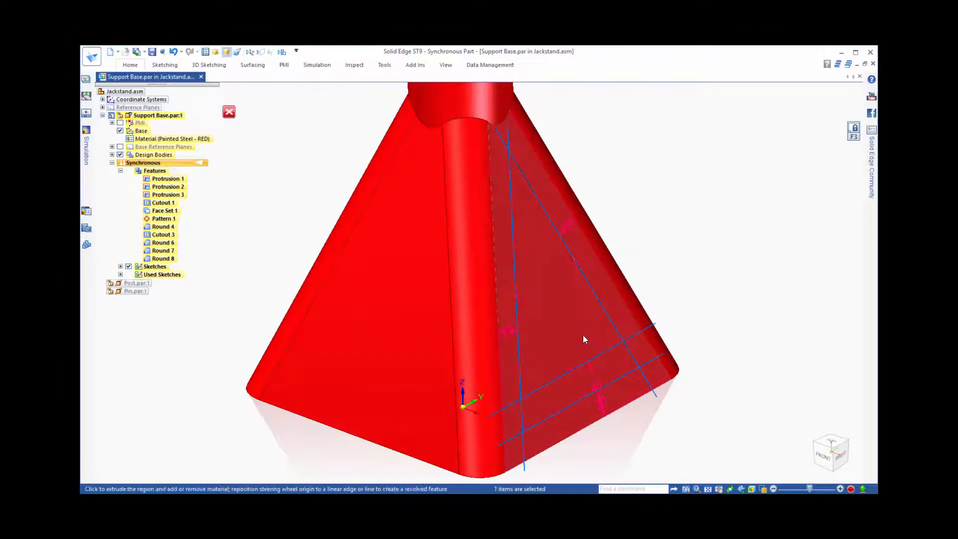
left_click(572, 430)
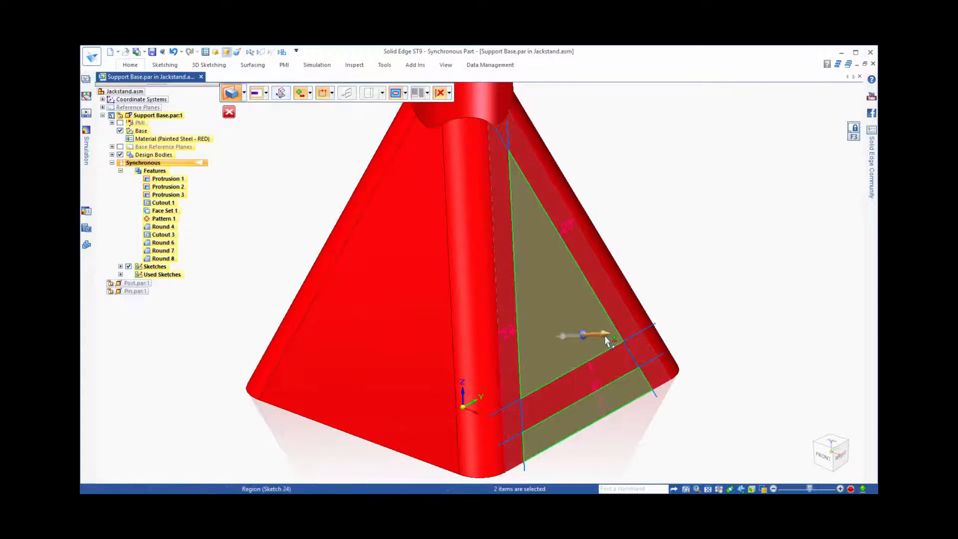
left_click(605, 339)
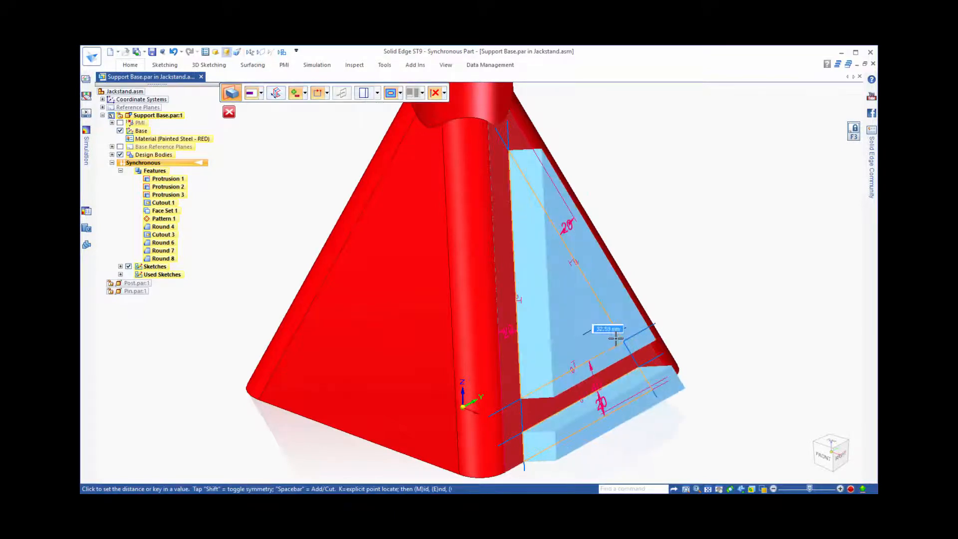
left_click(547, 344)
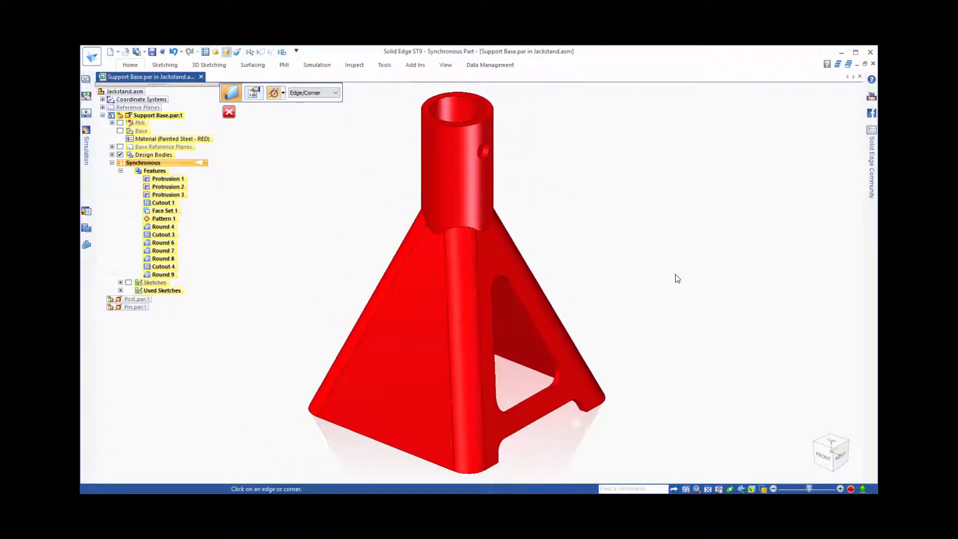
key("Escape")
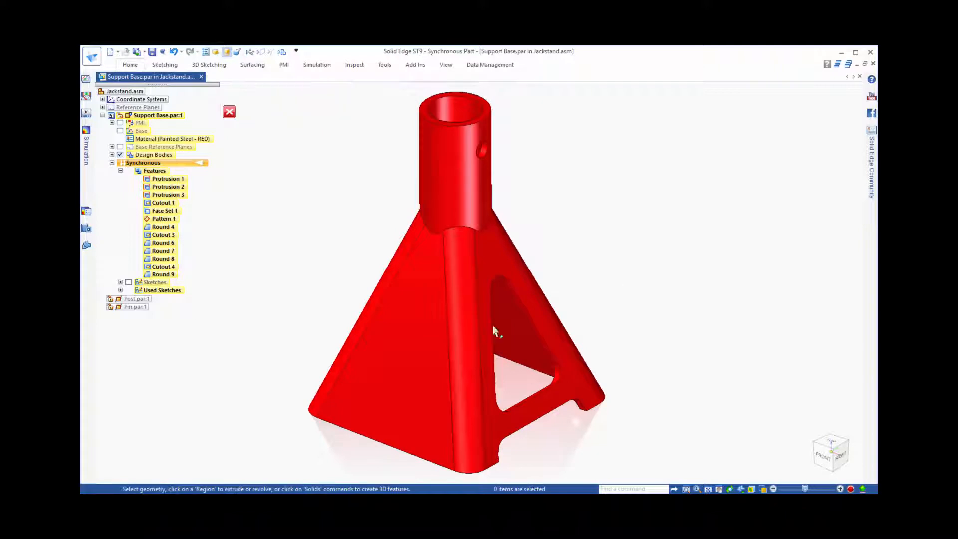
Create a circular pattern of the side cutout and its corner rounds about the collar's axis with a count of 4
left_click(163, 274)
left_click(162, 266, "ctrl")
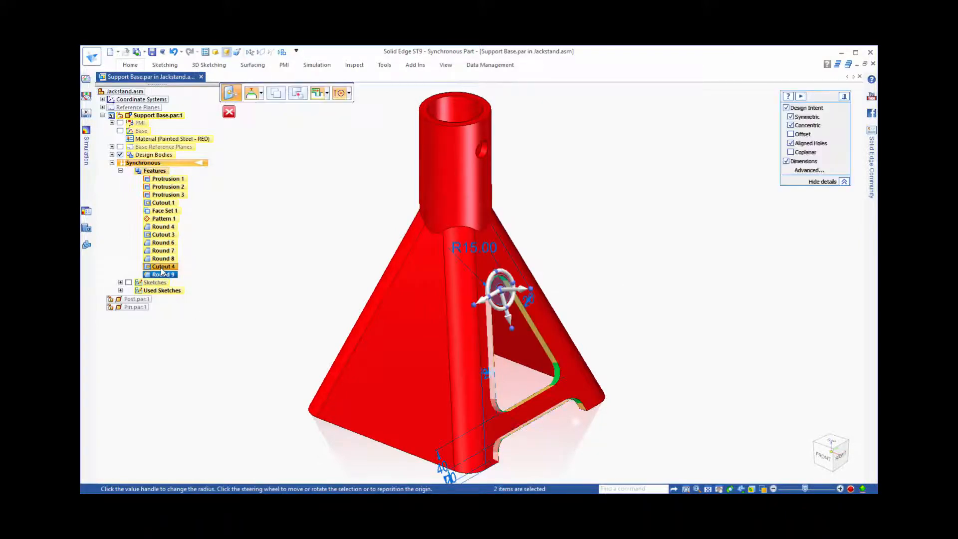
left_click(130, 65)
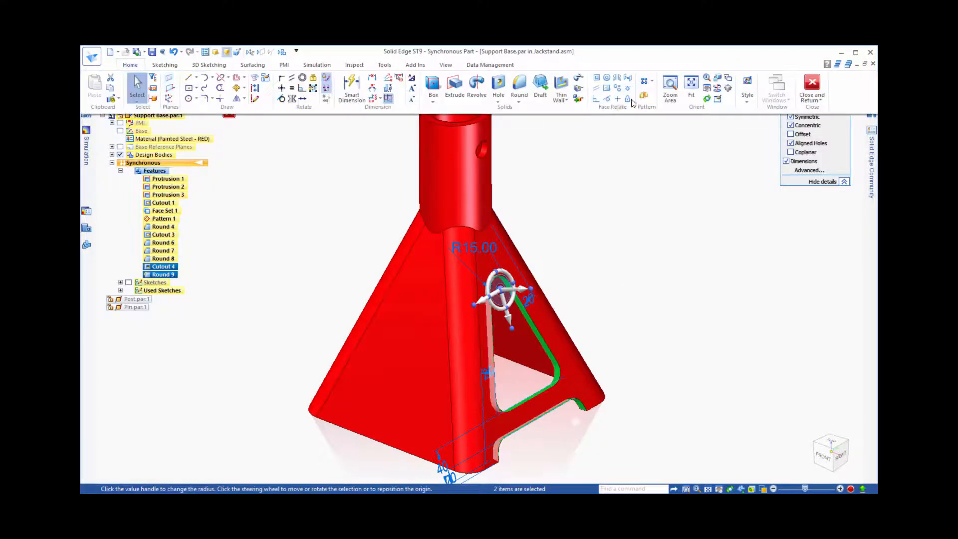
left_click(652, 81)
left_click(657, 104)
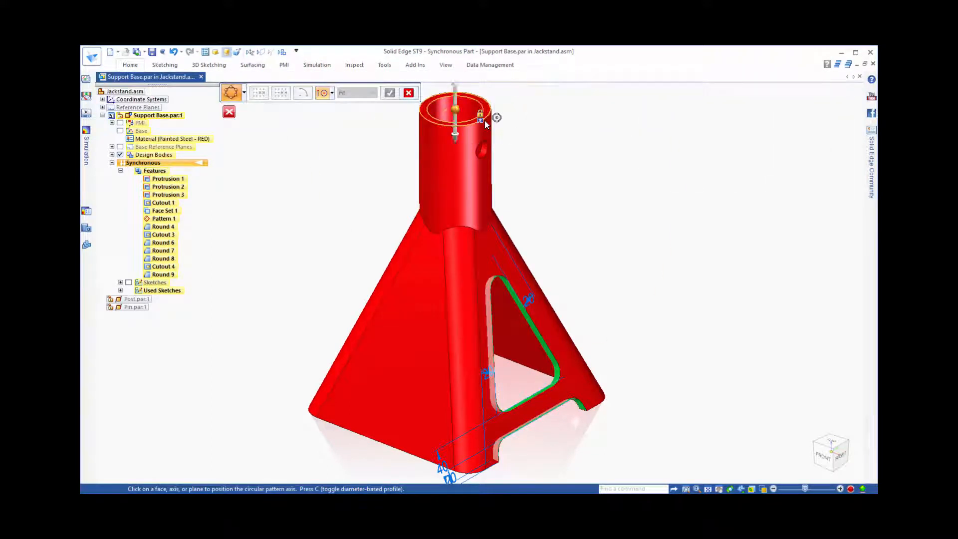
left_click(484, 121)
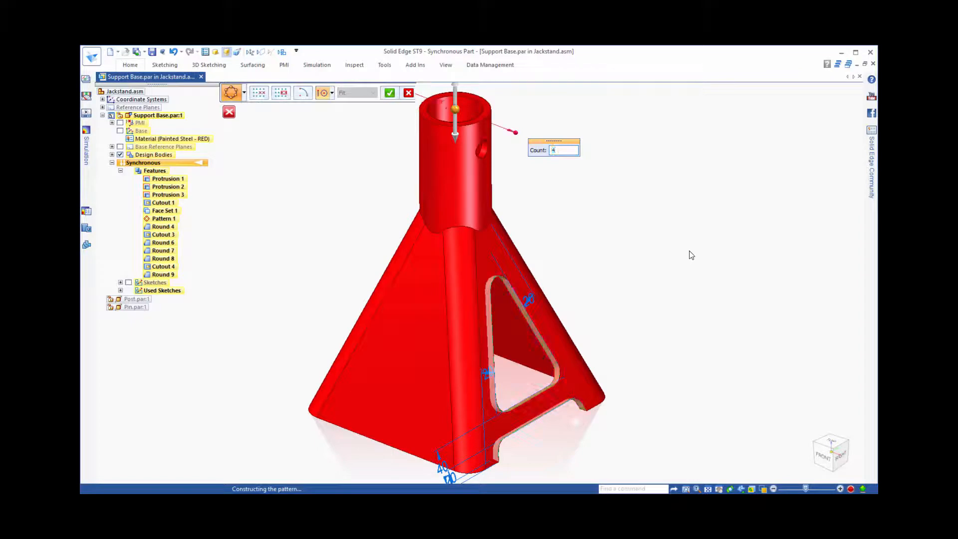
key("Return")
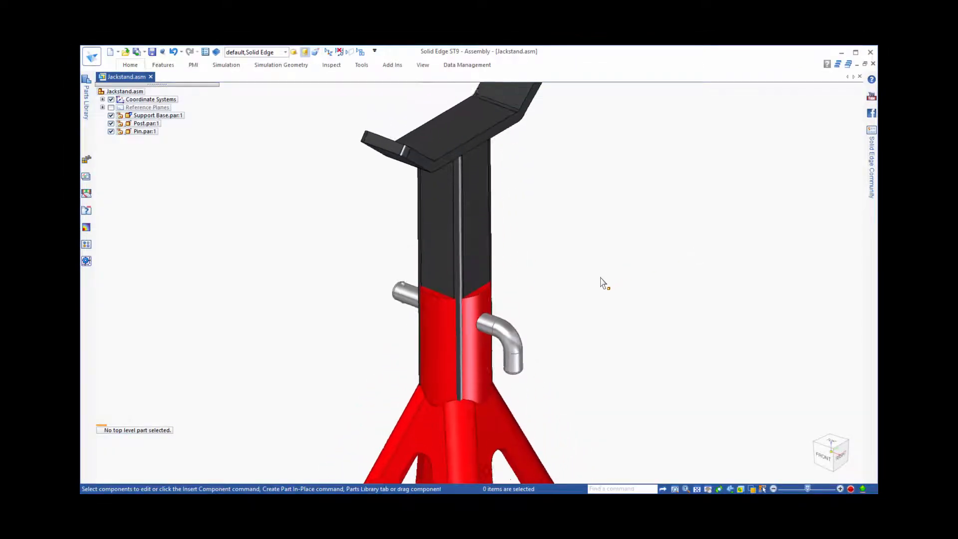
Set the radius of the post's four vertical corner rounds to 58/2 mm in the assembly
left_click(459, 282)
left_click(432, 207)
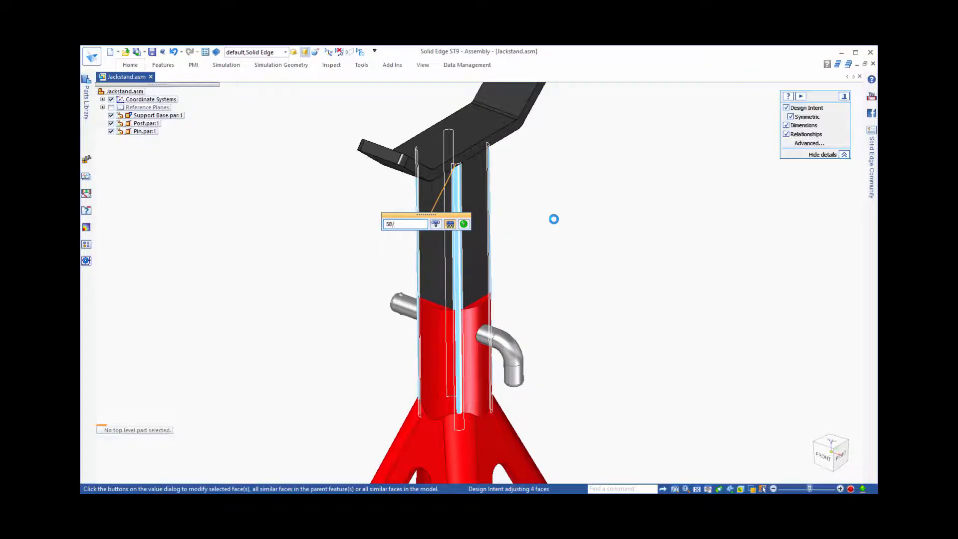
type("58/2")
key("Return")
left_click(593, 296)
middle_click_drag(595, 290, 421, 269)
left_click_drag(467, 331, 528, 360)
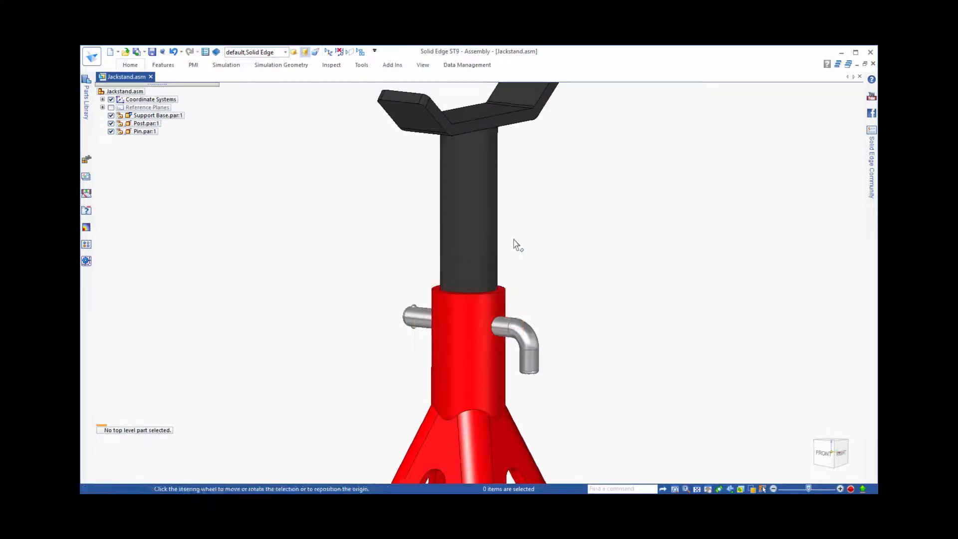
Select the post's top saddle together with the collar's top face and pin holes, and move them up 50 mm
middle_click_drag(563, 236, 392, 157)
left_click_drag(384, 152, 594, 297)
mouse_move(582, 284)
middle_mouse_down()
mouse_move(629, 315)
mouse_move(592, 292)
middle_mouse_up()
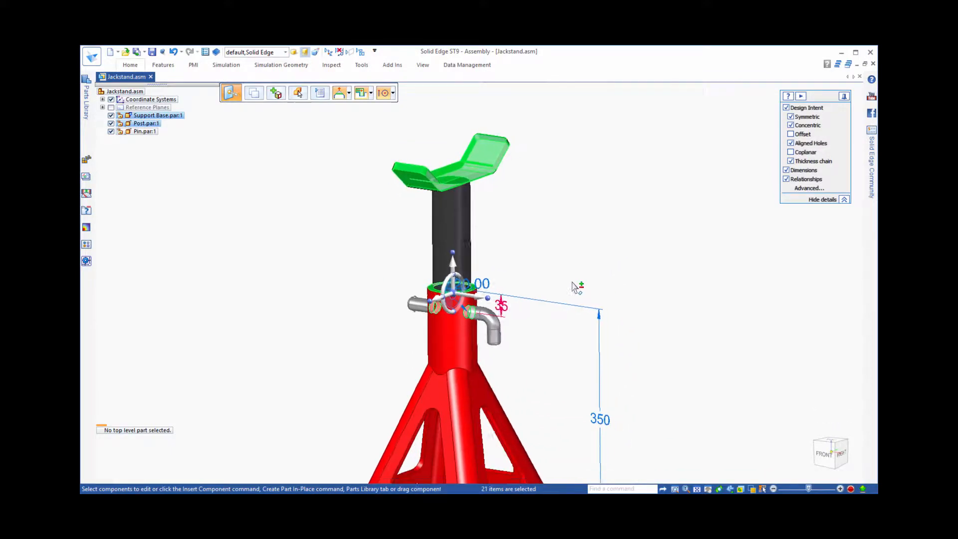
scroll(591, 294, "down", 3)
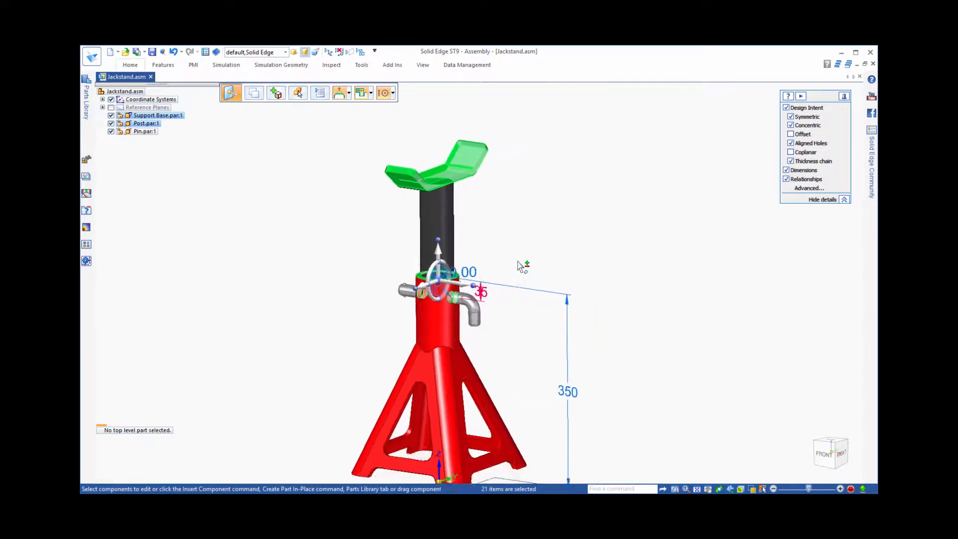
left_click(436, 249)
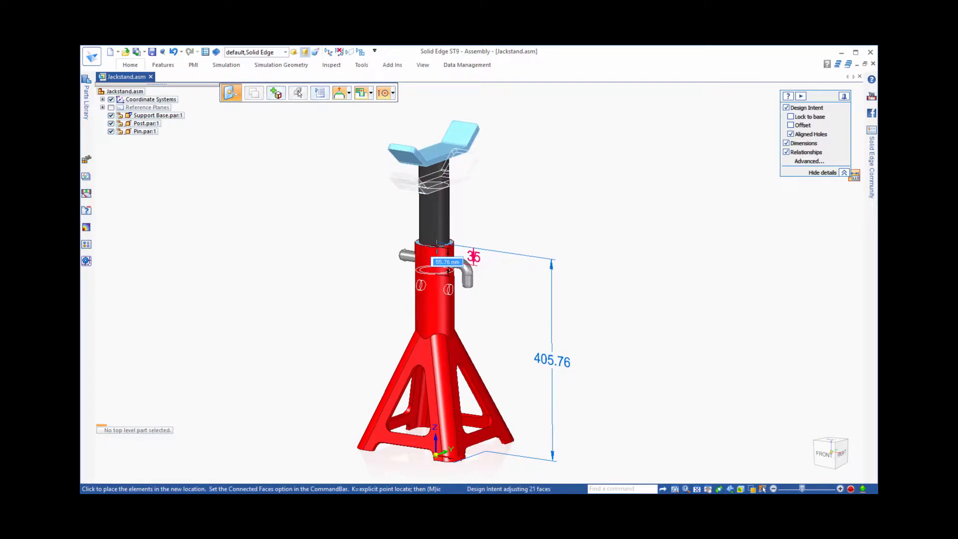
type("50")
key("Return")
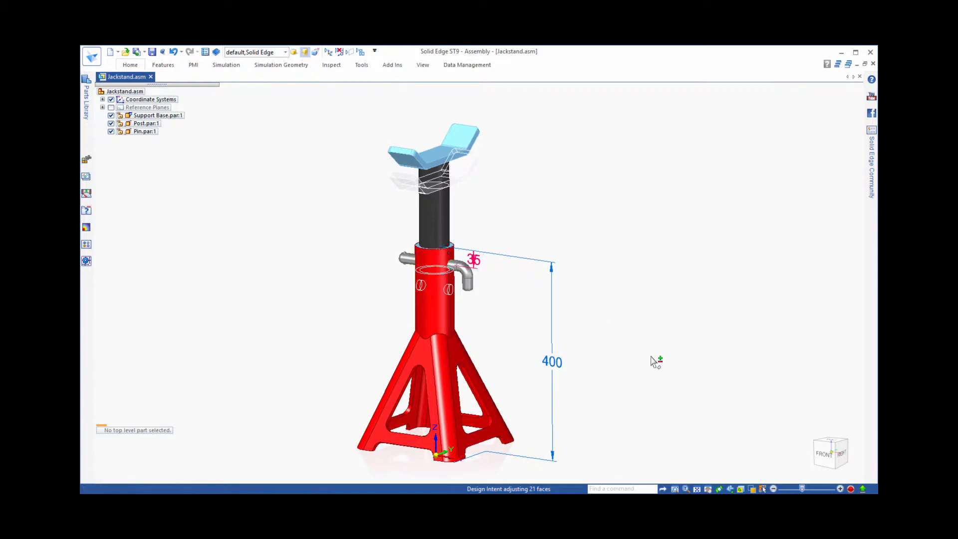
key("Escape")
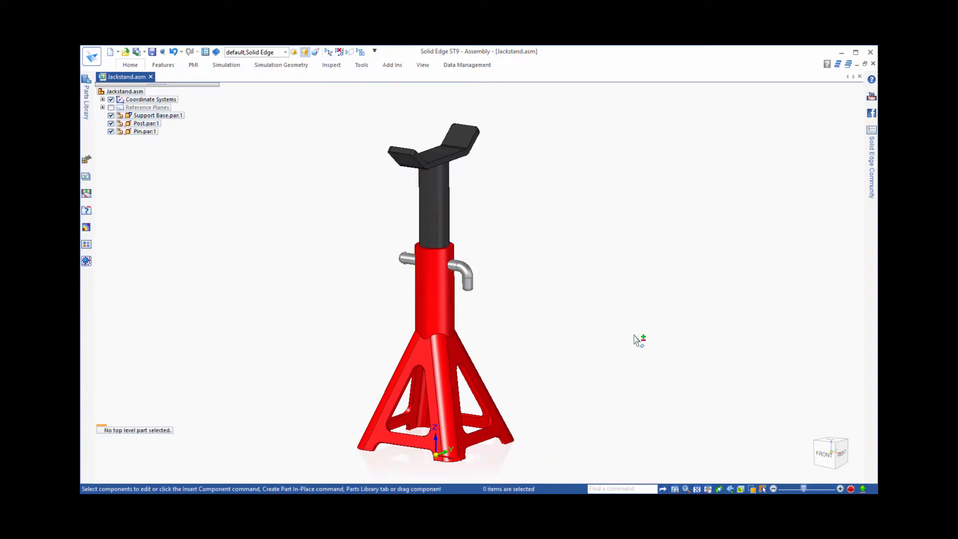